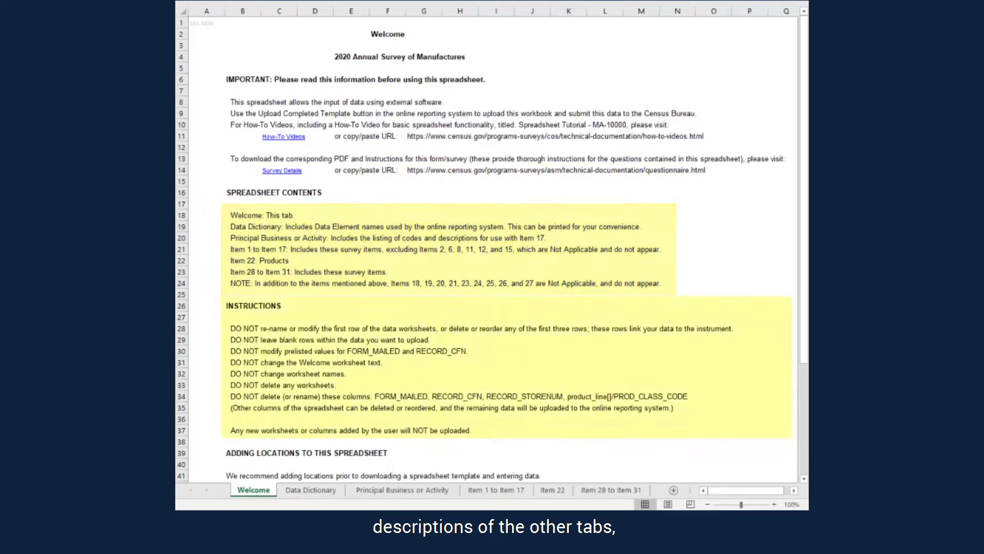
Review the Welcome sheet's instructions and the Data Dictionary, and open the Item 1 to Item 17 worksheet
left_click_drag(804, 302, 804, 413)
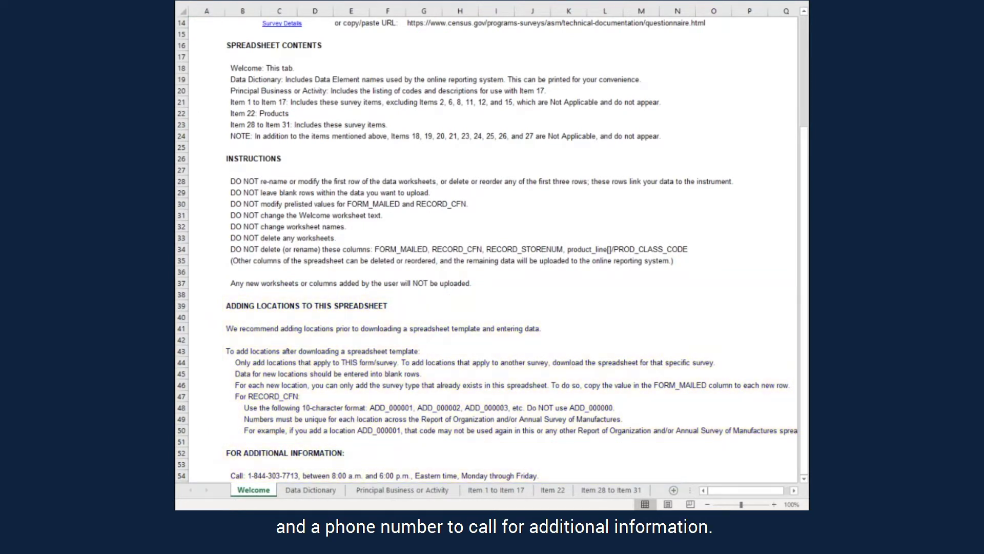
left_click(310, 490)
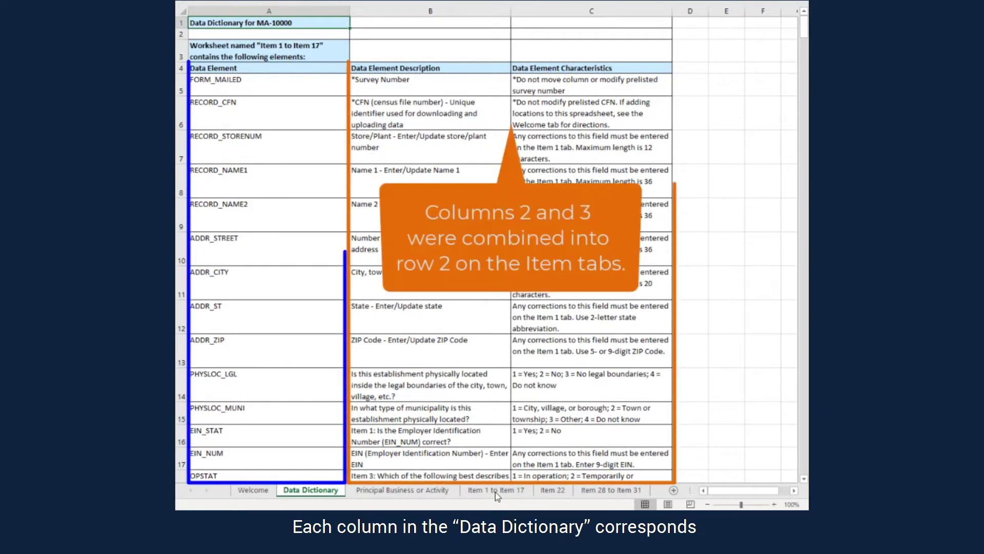
left_click(495, 490)
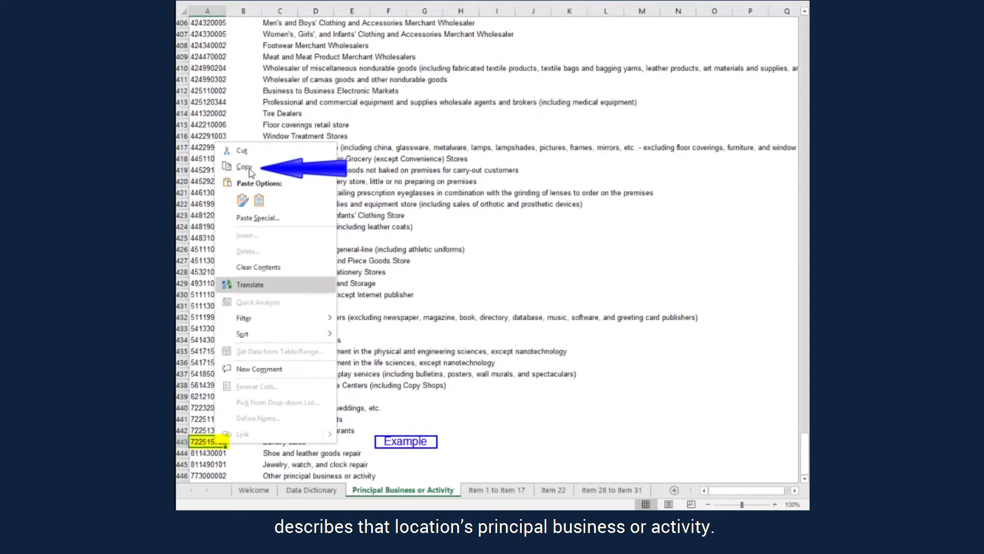
Copy business code 722515705 from Principal Business or Activity into row 3 of the Item 17 column PBA_2020_ASM_10000_1 on Item 1 to Item 17
left_click(250, 169)
left_click(496, 490)
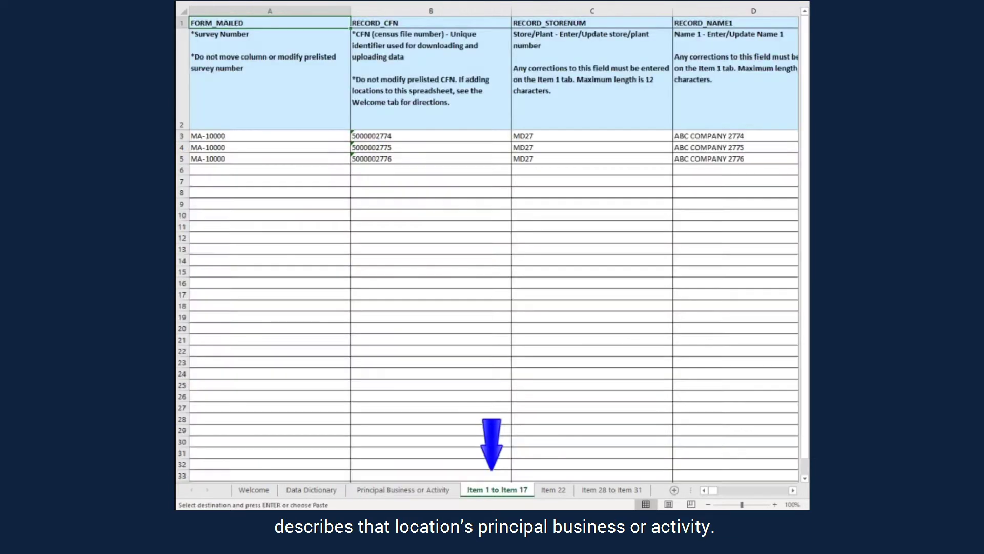
left_click_drag(713, 491, 783, 491)
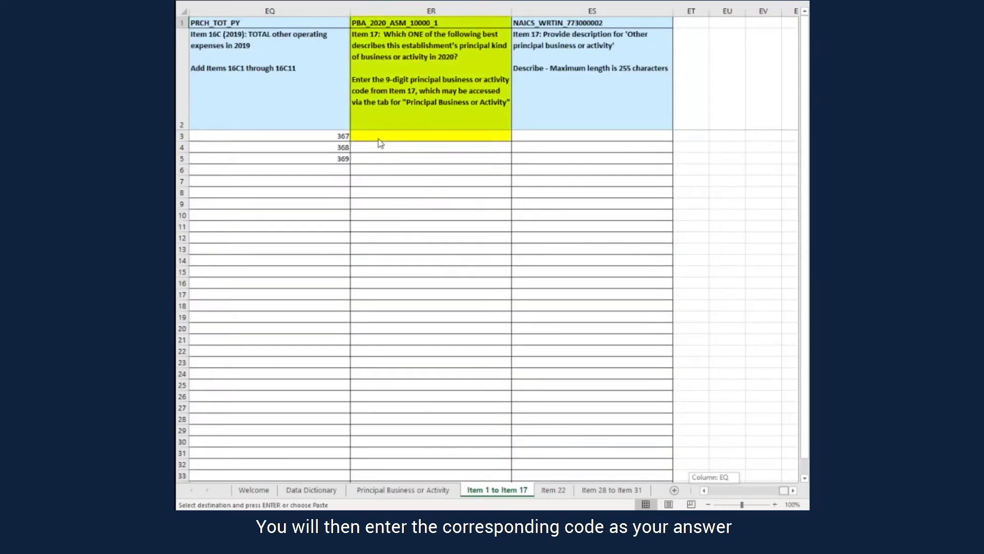
key("ctrl+v")
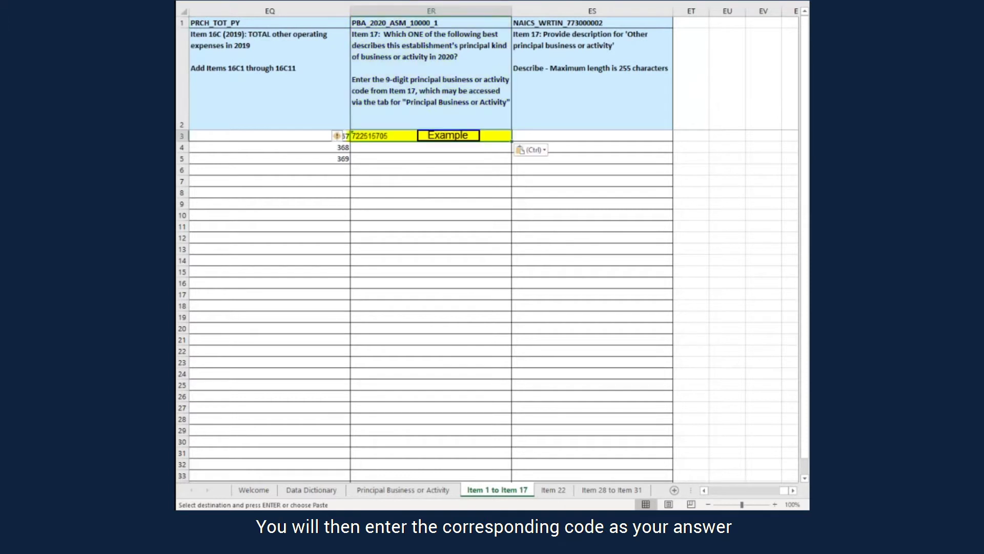
Enter survey number MA-10000 in the FORM_MAILED column of the first blank row, row 6
left_click_drag(784, 491, 714, 491)
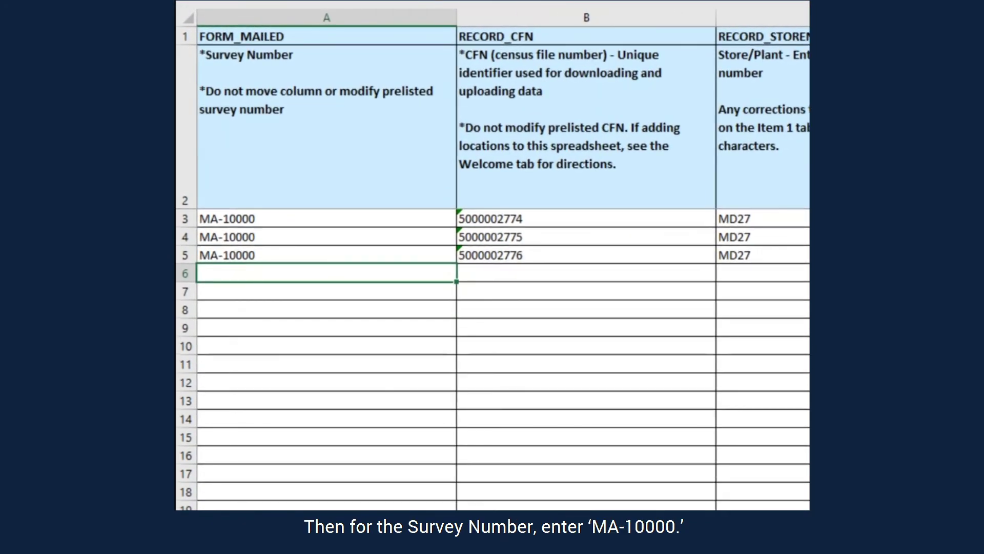
type("MA-10000")
key("Tab")
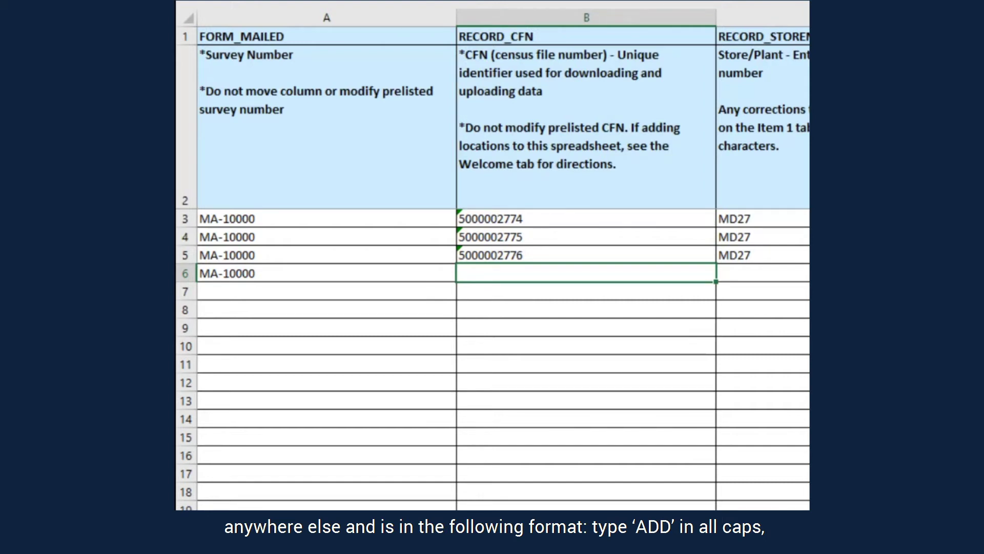
Enter ADD_000001 as the RECORD_CFN value in row 6 and fill the series down the added location rows
type("ADD")
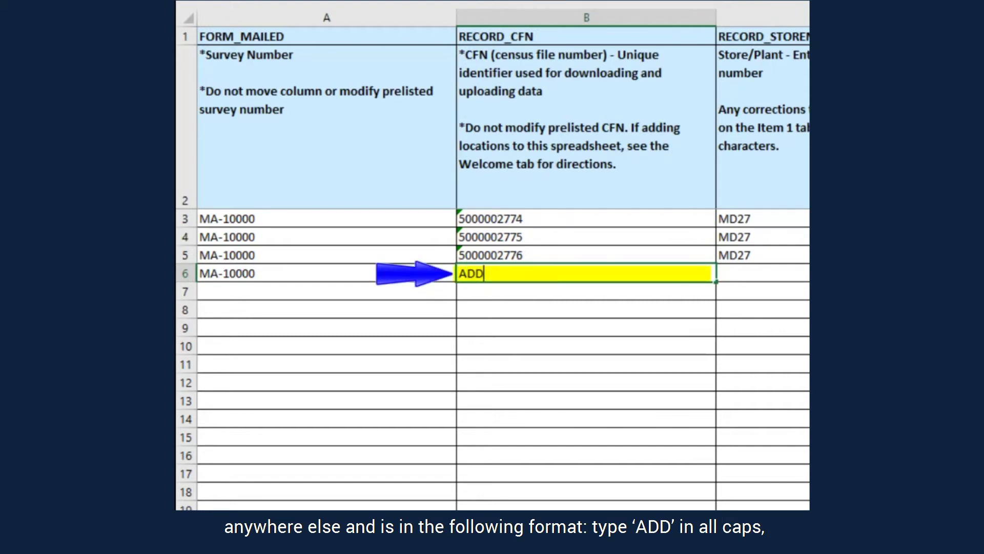
type("_00")
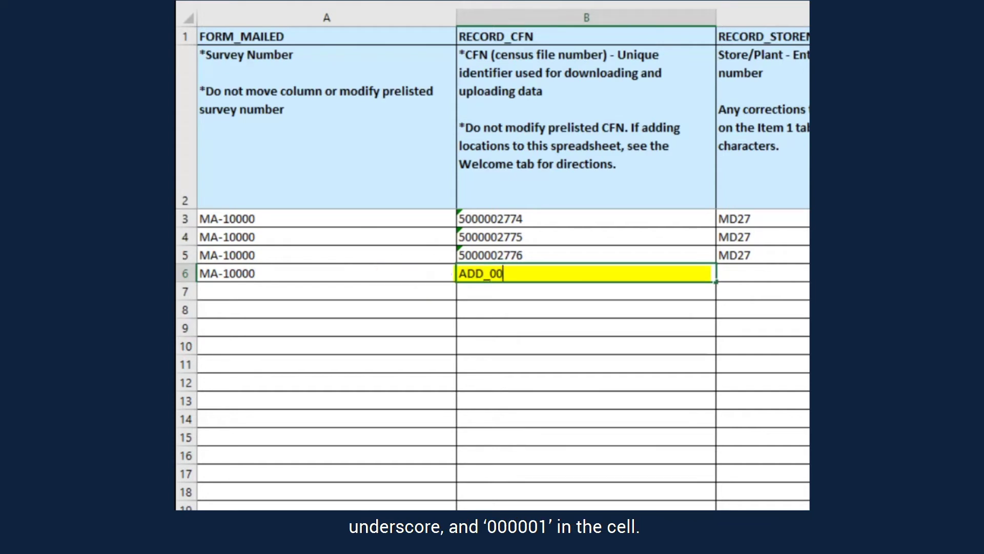
type("0001")
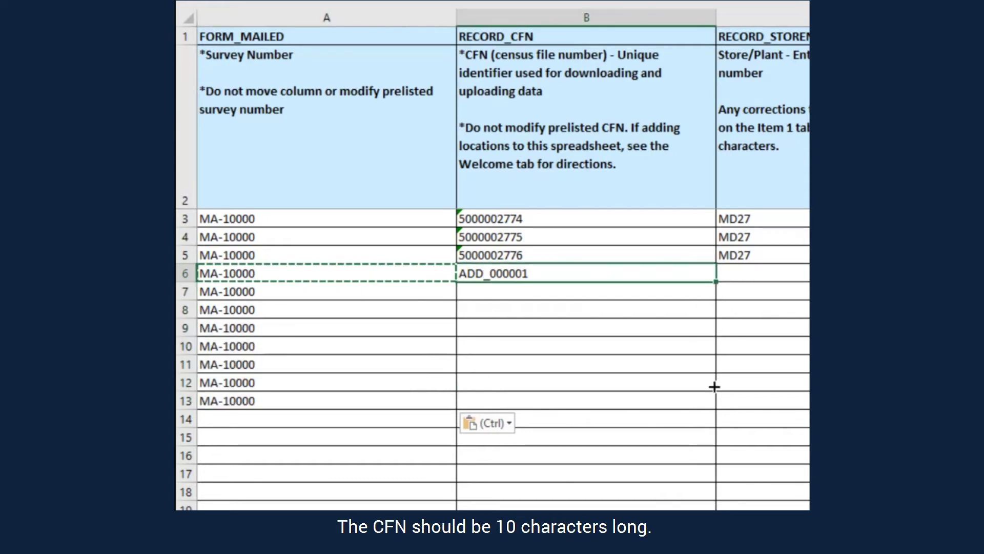
left_click_drag(715, 402, 480, 454)
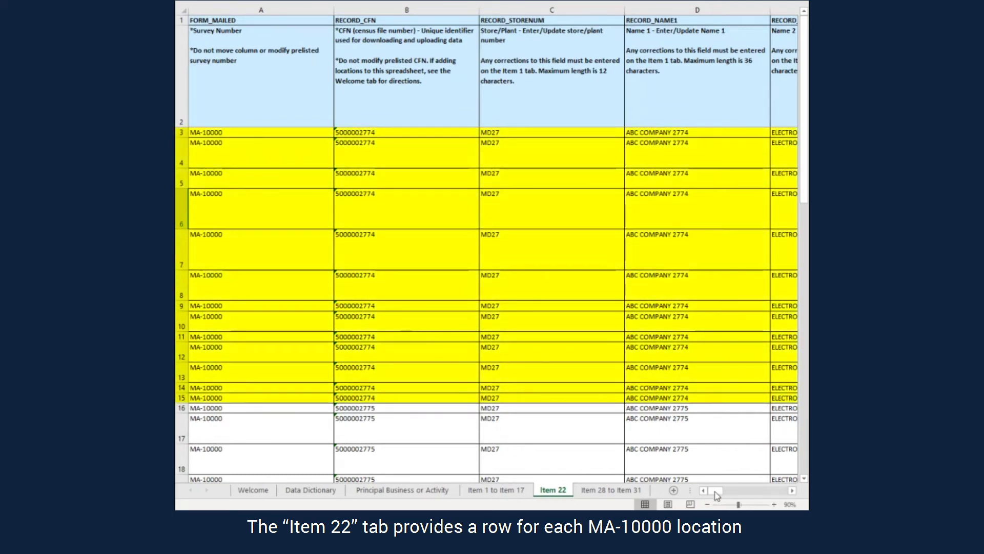
Examine the Item 22 product description column and the 2020 and 2019 product value columns
left_click_drag(756, 493, 790, 492)
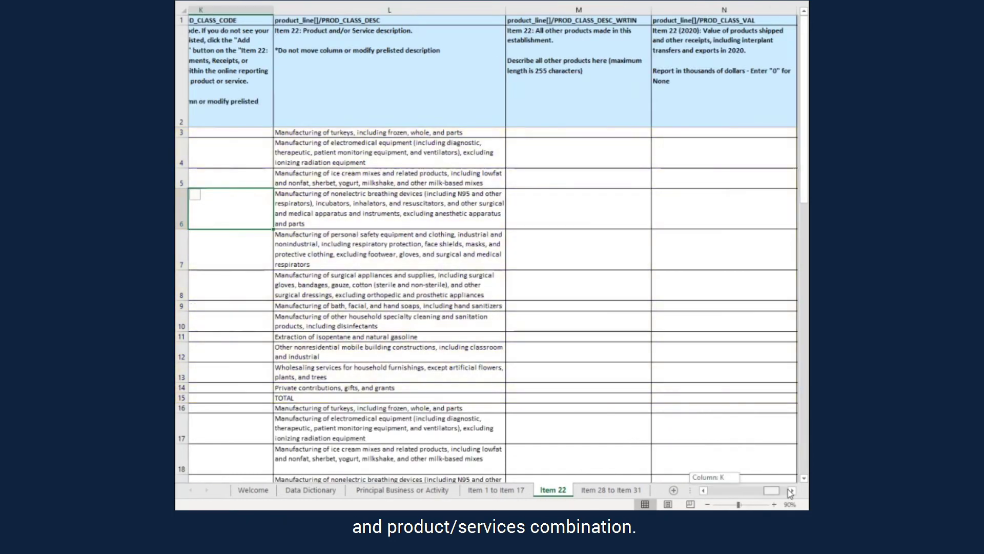
left_click(792, 490)
left_click(792, 490)
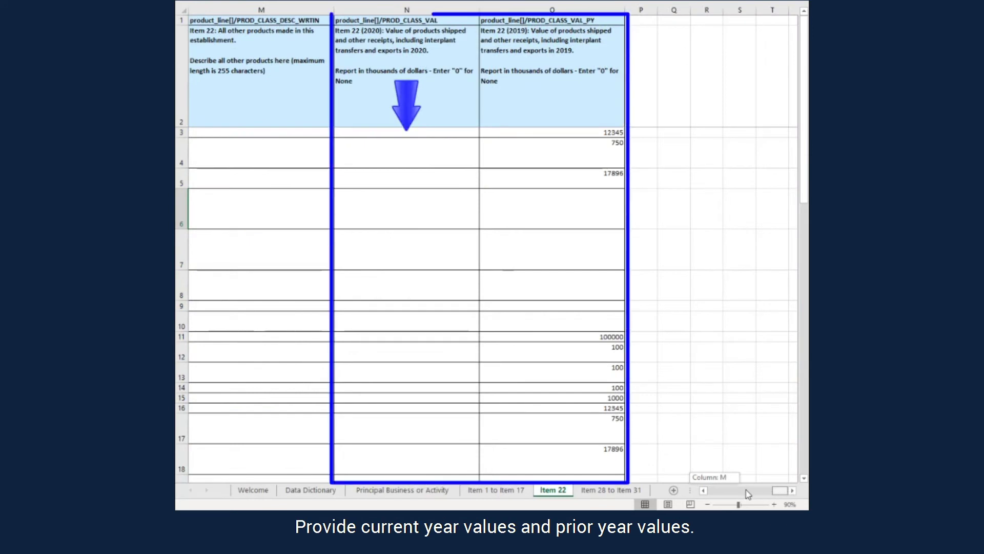
Insert a blank row above row 12 on the Item 22 worksheet for an additional product
left_click(715, 491)
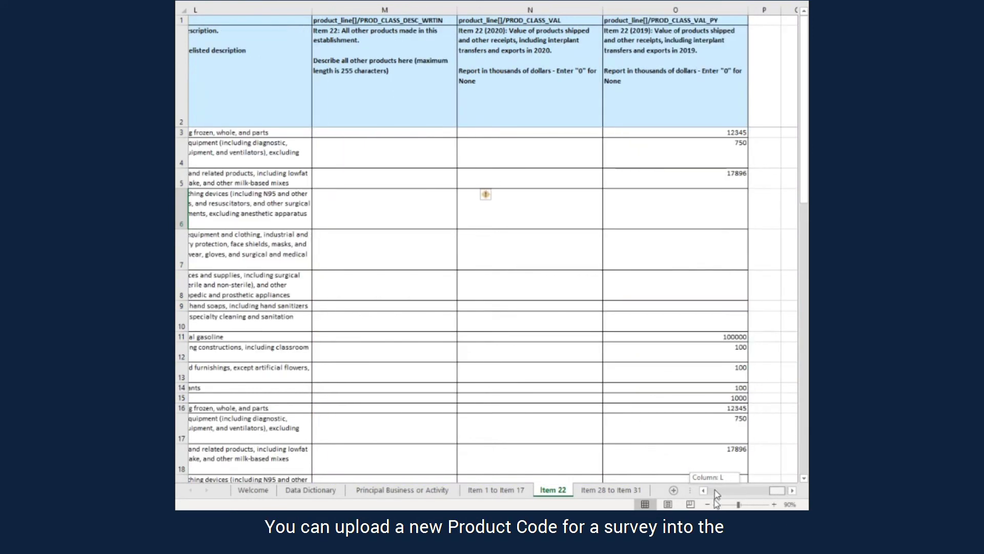
left_click(716, 490)
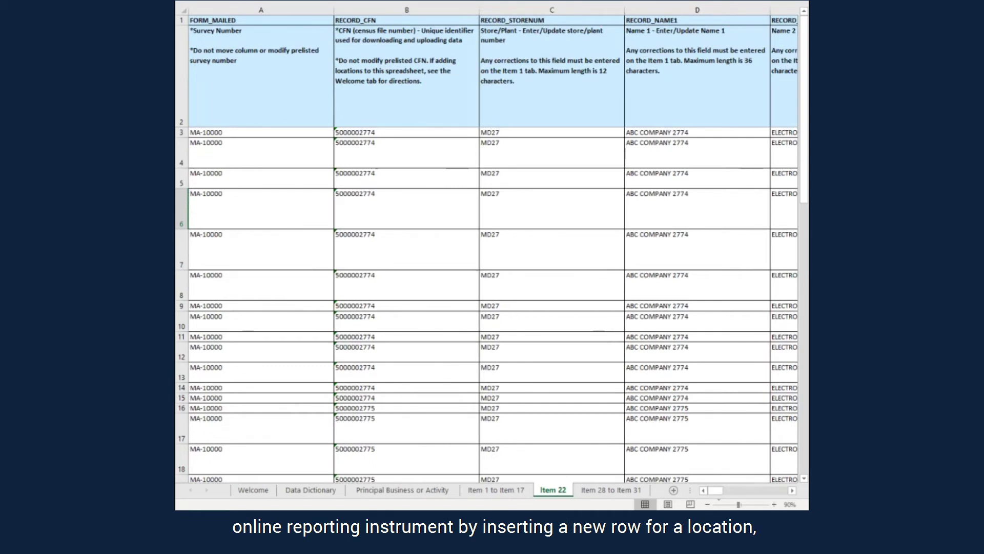
left_click(183, 354)
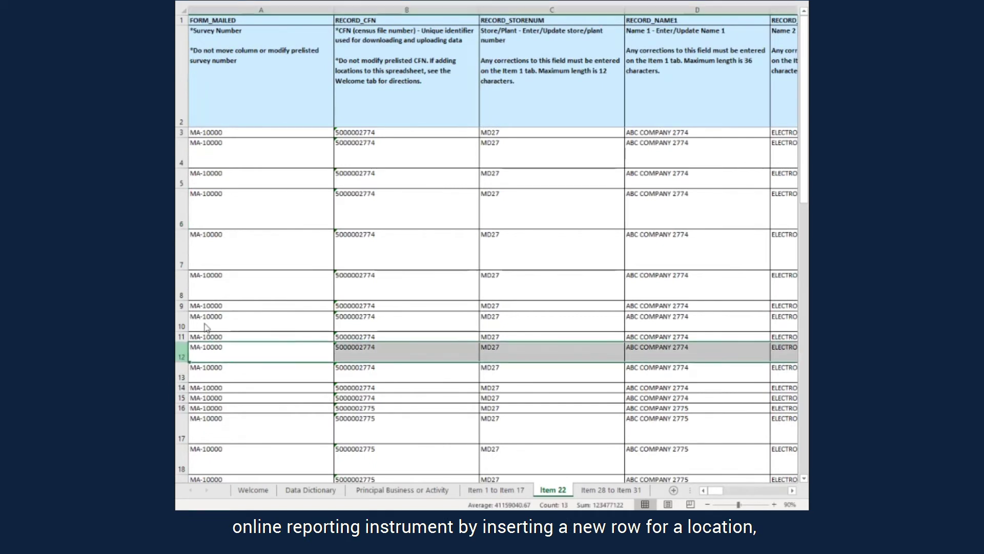
right_click(183, 354)
left_click(215, 246)
left_click_drag(284, 337, 389, 336)
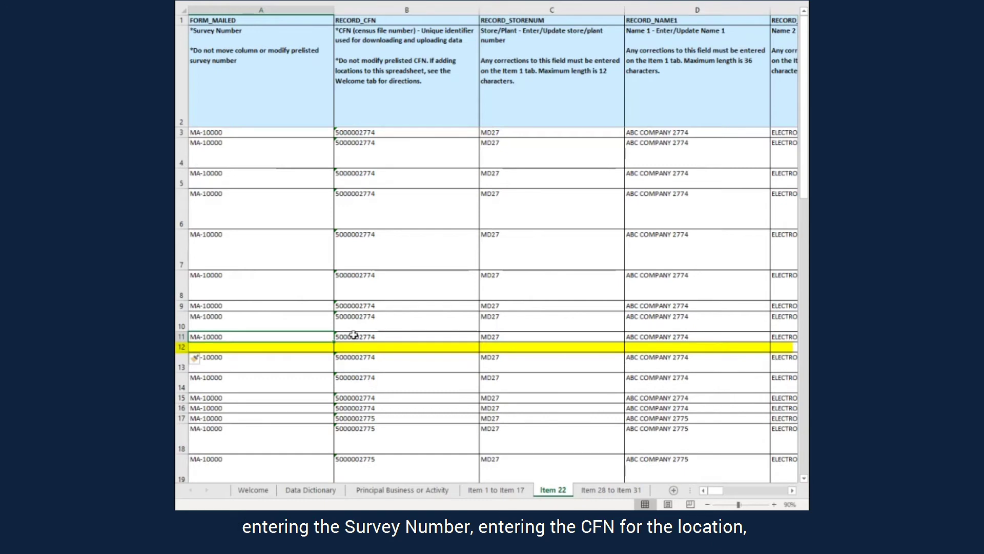
key("ctrl+c")
left_click(296, 347)
key("ctrl+v")
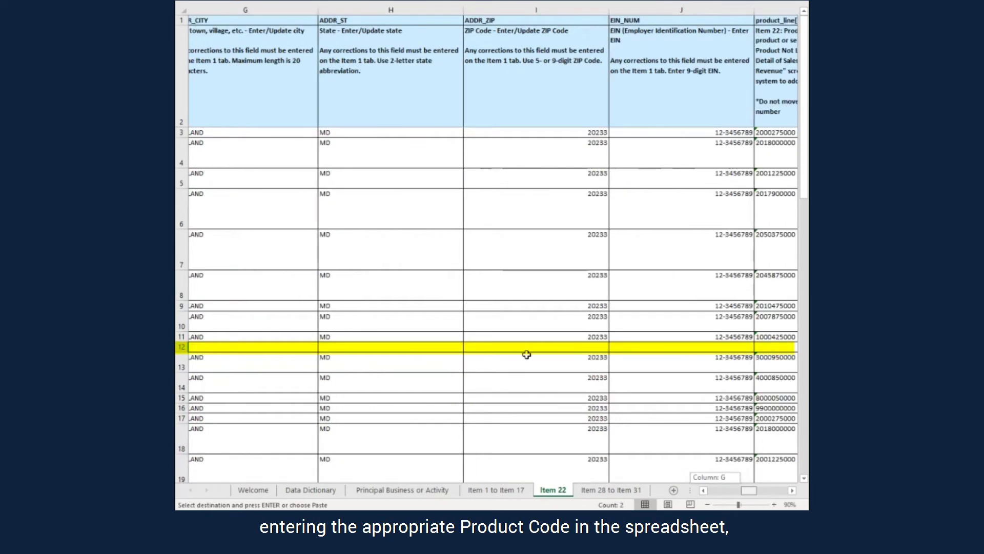
type("2003100000")
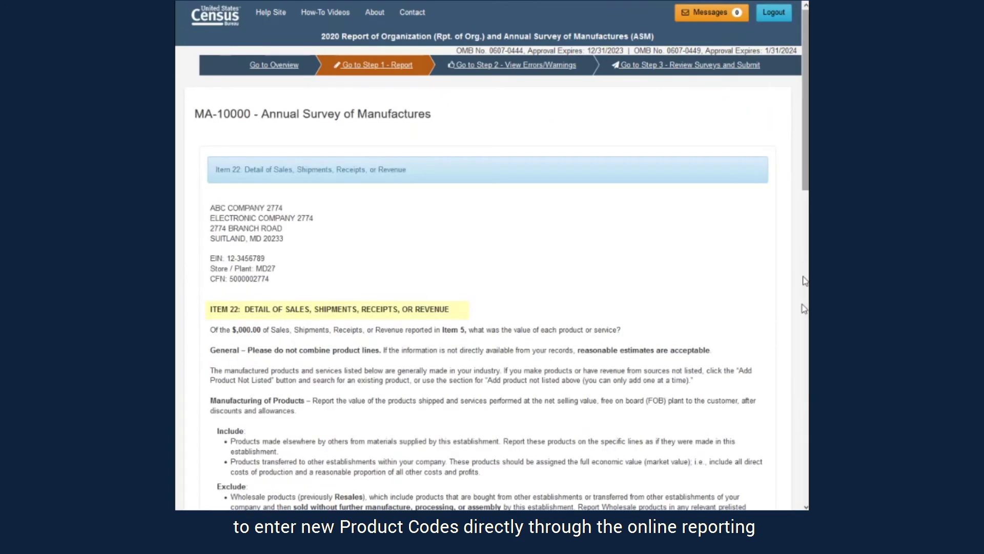
In Item 22 of the online Census survey, filter the product list by code 200310 and add Manufacturing of catsup
scroll(804, 309, "down", 15)
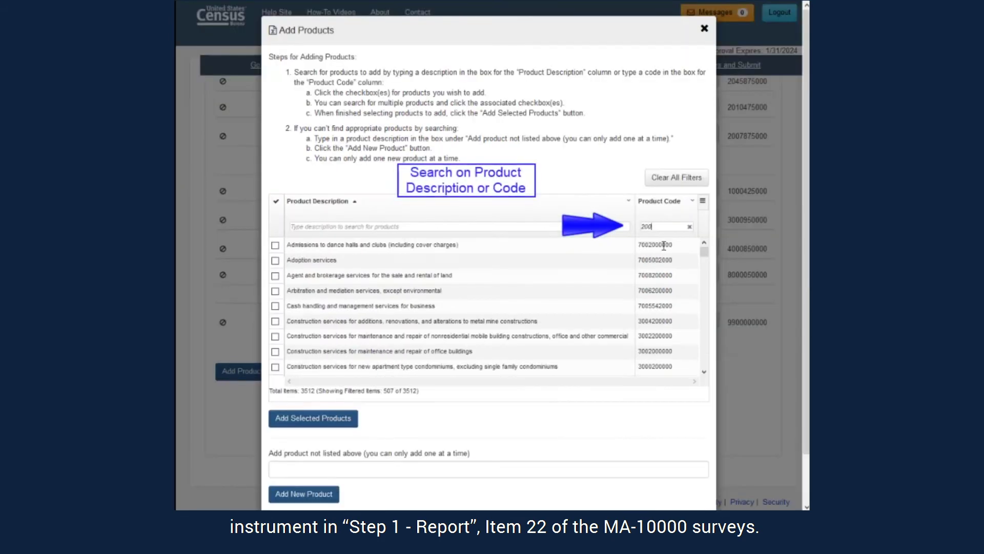
type("310")
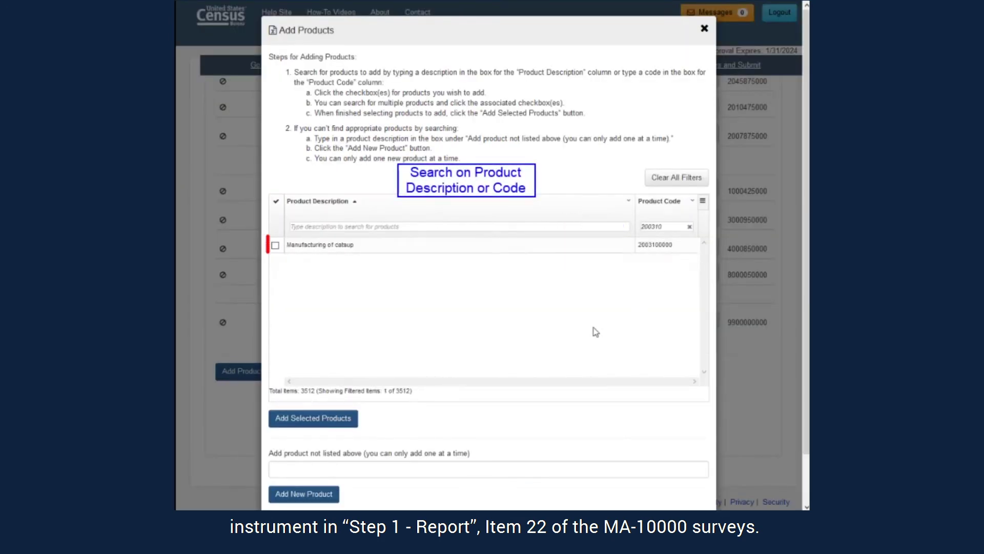
left_click(275, 245)
left_click(313, 418)
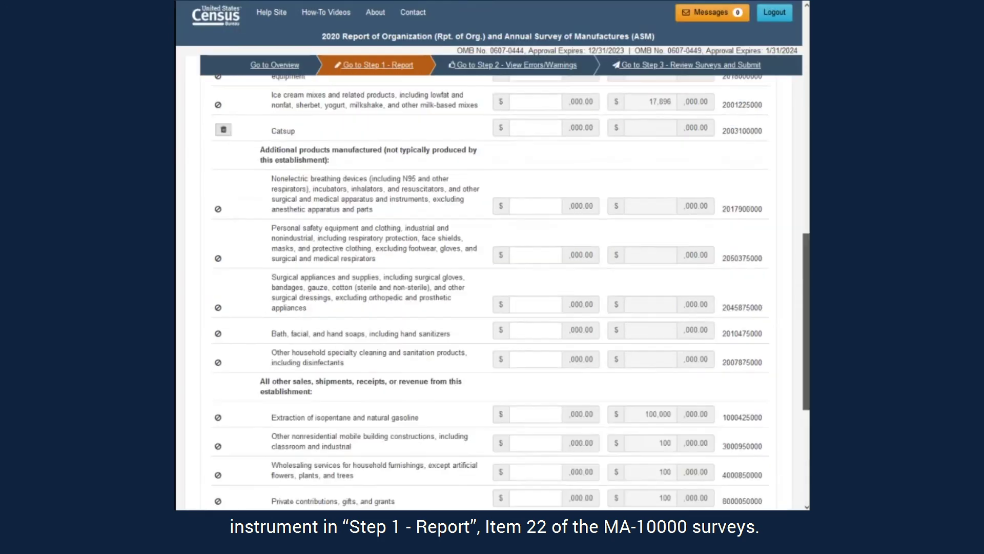
scroll(492, 287, "up", 4)
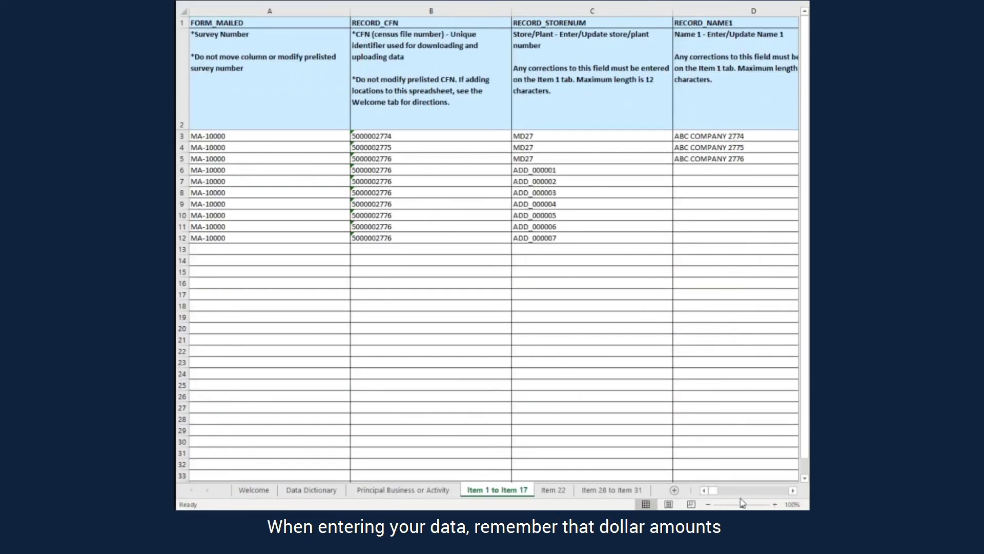
Back in the Item 1 to Item 17 worksheet, select the row 3 cell for 2020 total annual payroll (PAY_ANN)
scroll(745, 494, "right", 10)
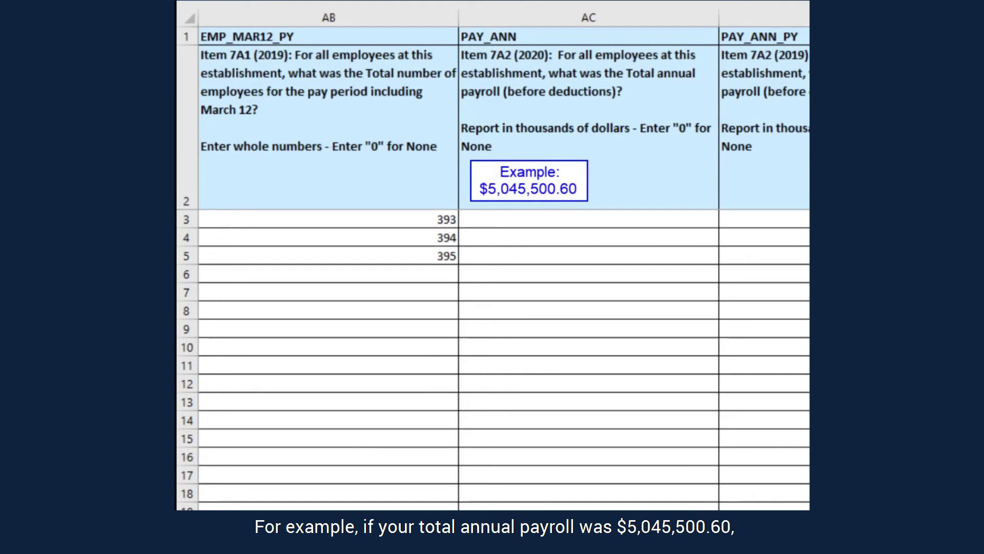
left_click(589, 219)
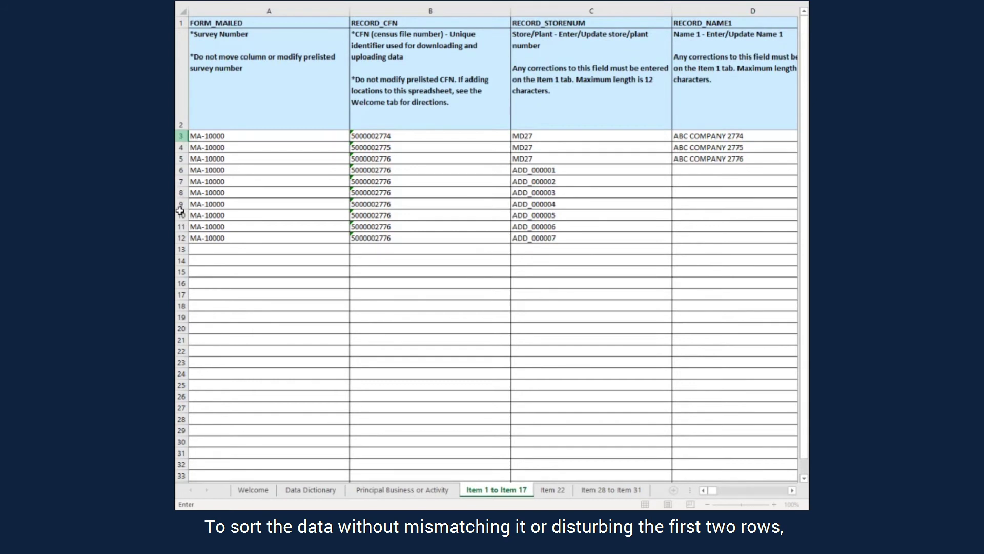
Select the entire data rows 3 through 12, excluding the two header rows, and clear the selection
left_click_drag(181, 136, 179, 238)
left_click_drag(180, 164, 180, 237)
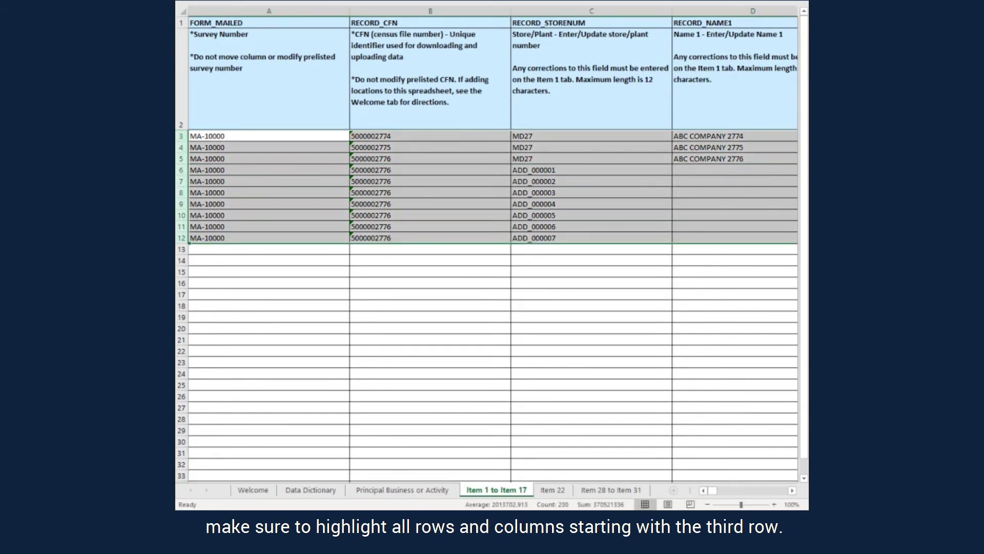
left_click(269, 328)
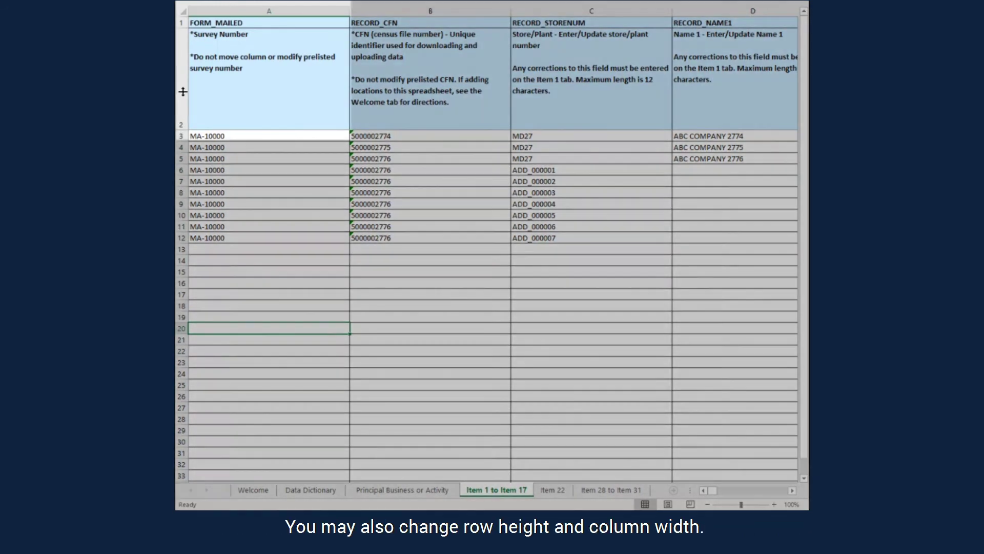
Reduce the height of header row 2 and narrow column A
left_click_drag(181, 128, 180, 100)
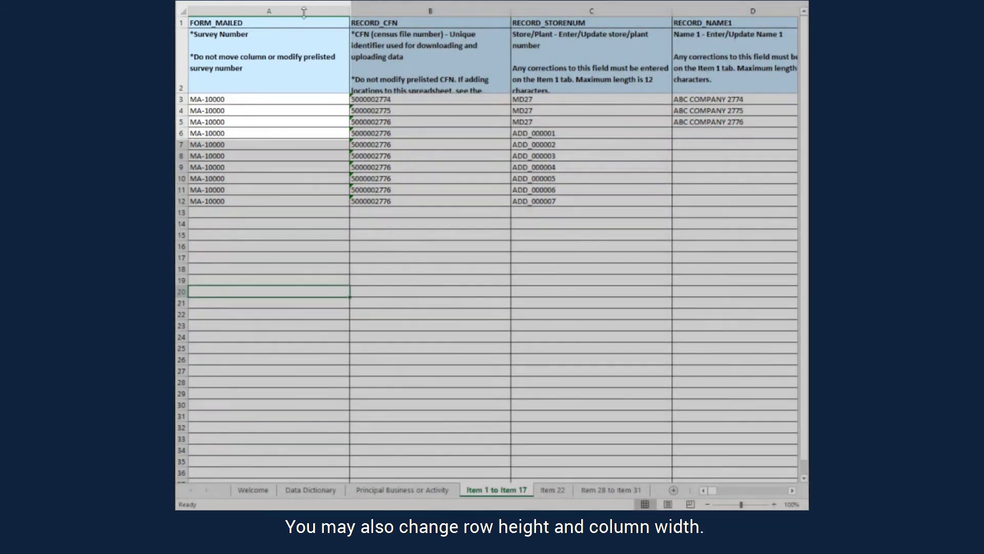
left_click_drag(350, 11, 295, 11)
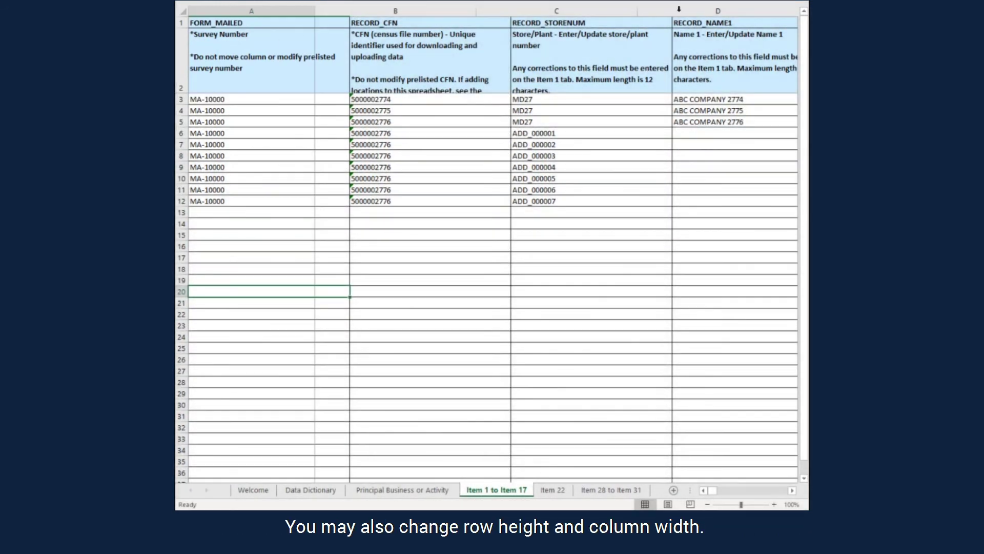
Hide column D, which holds RECORD_NAME1
right_click(681, 11)
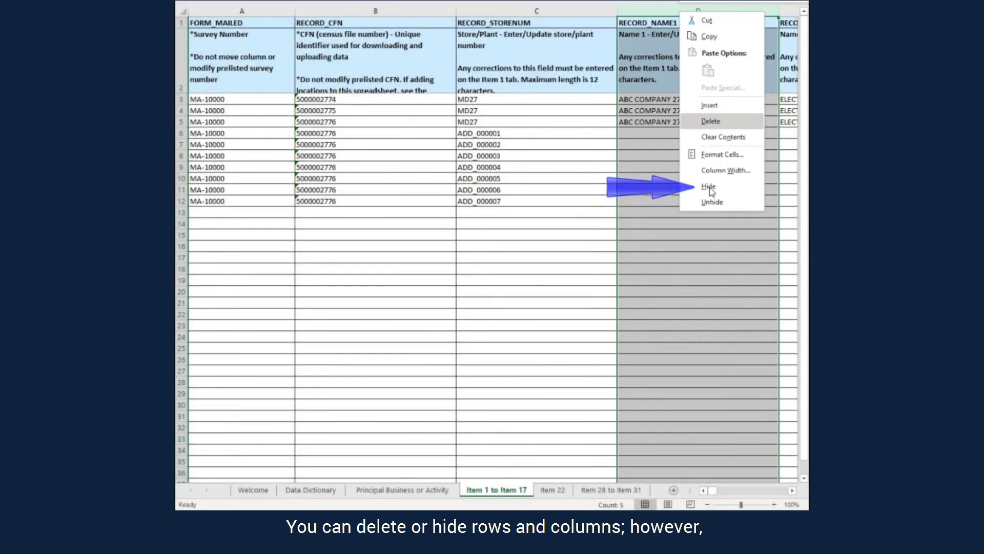
left_click(709, 187)
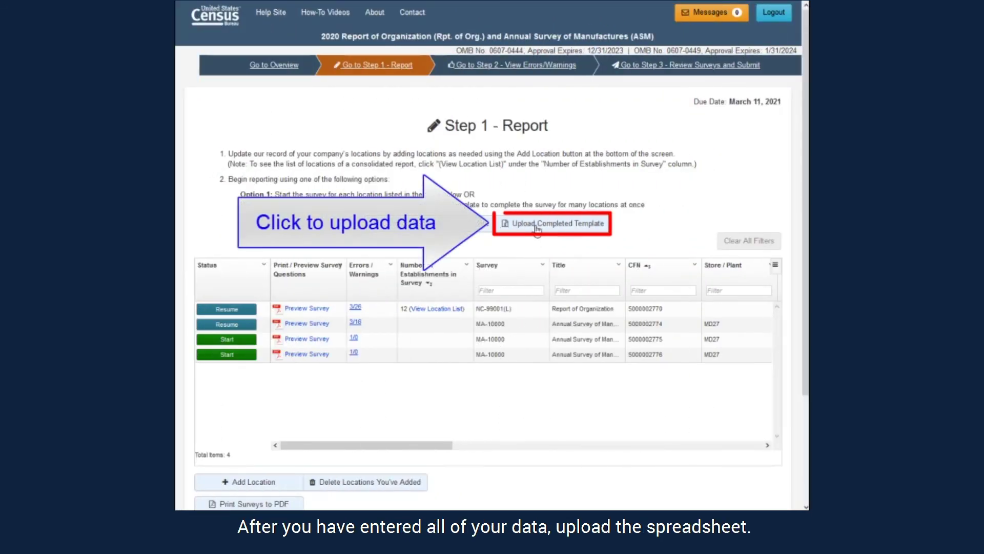
Upload the completed template 2020_MA_10000.xlsx to the online reporting site and open its upload results message
left_click(551, 223)
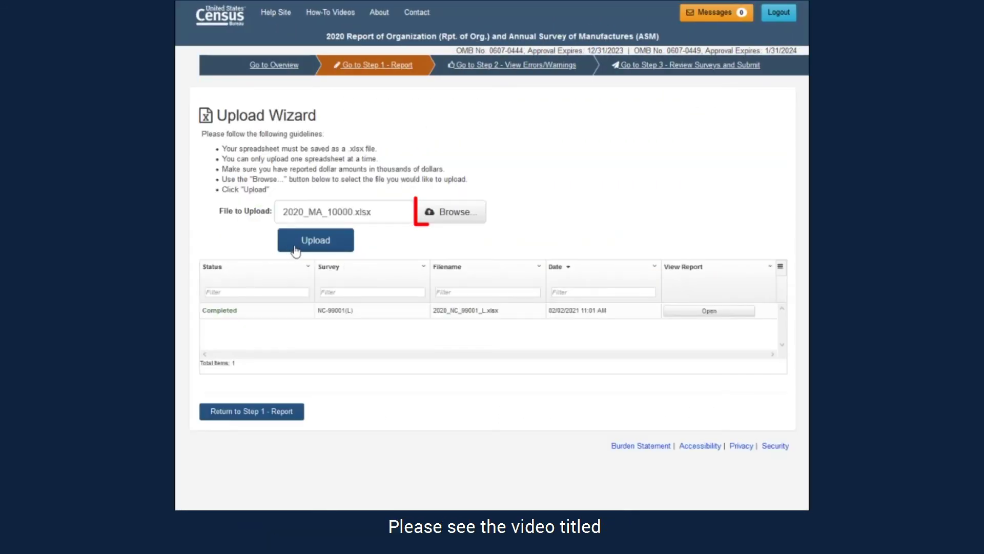
left_click(303, 241)
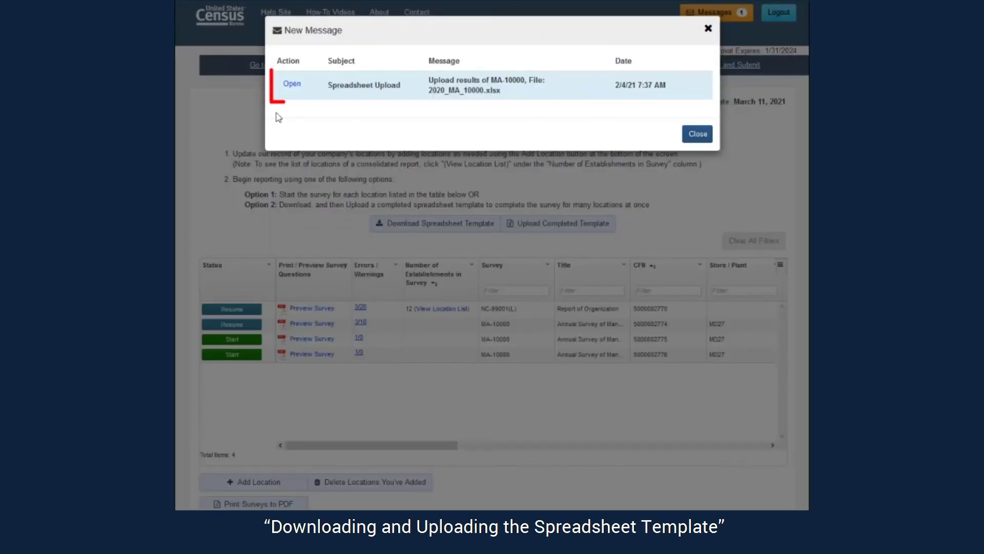
left_click(295, 86)
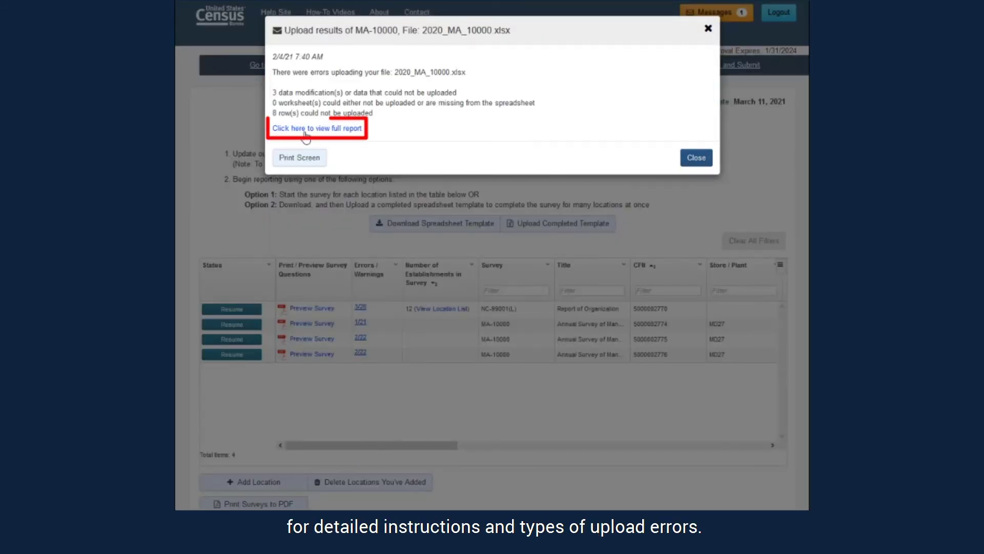
Open the full report of the MA-10000 upload results, and review the listed errors and warnings in Step 2 - View Errors/Warnings
left_click(305, 132)
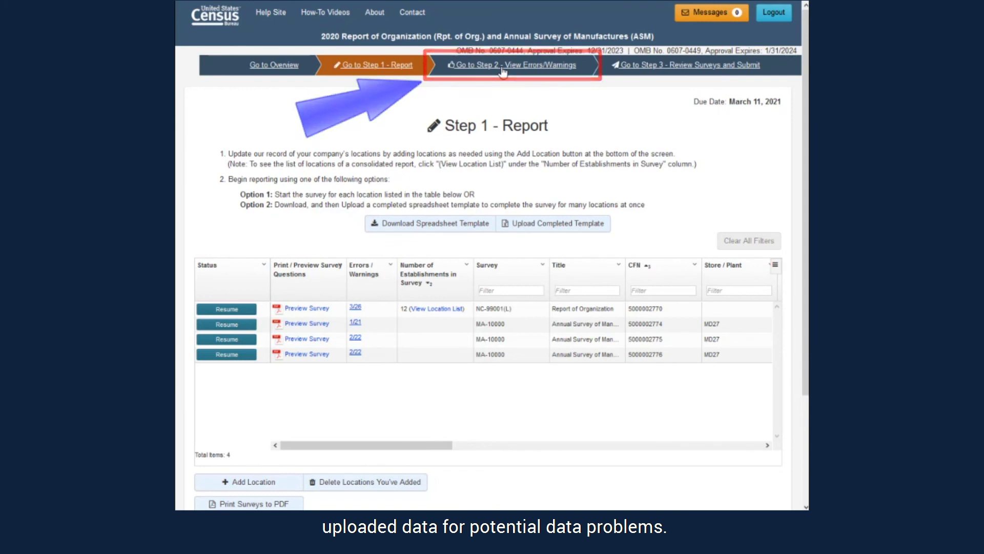
left_click(503, 67)
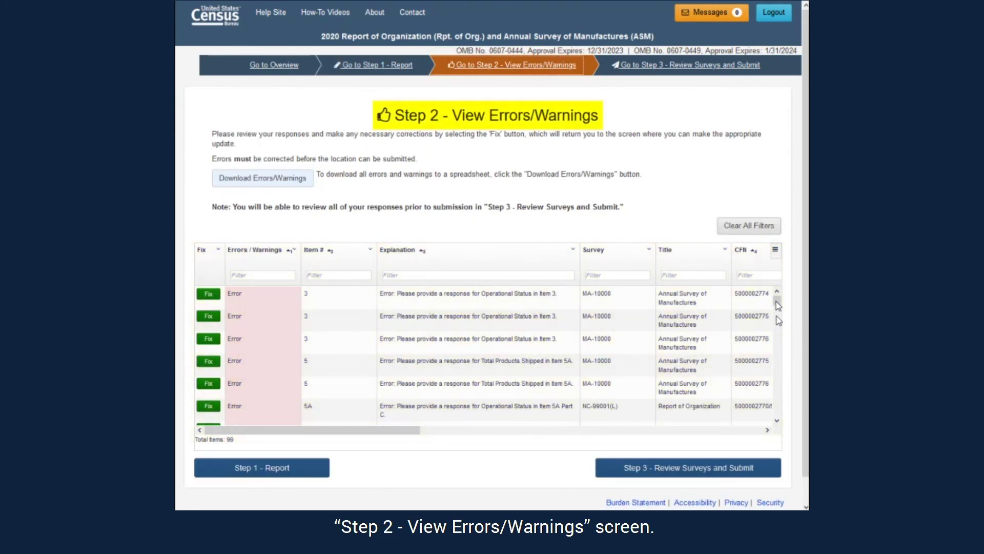
scroll(780, 334, "down", 1)
scroll(779, 346, "down", 5)
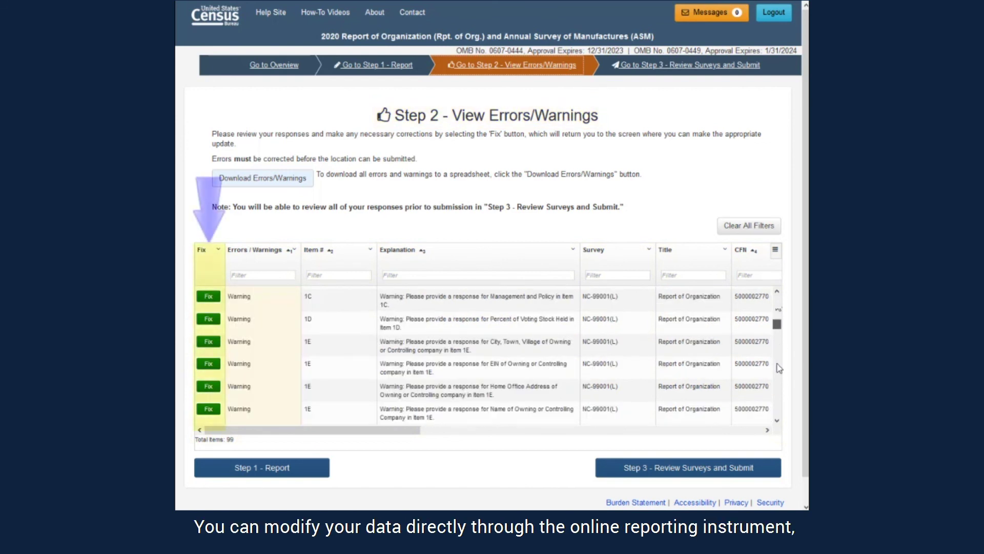
scroll(778, 359, "down", 3)
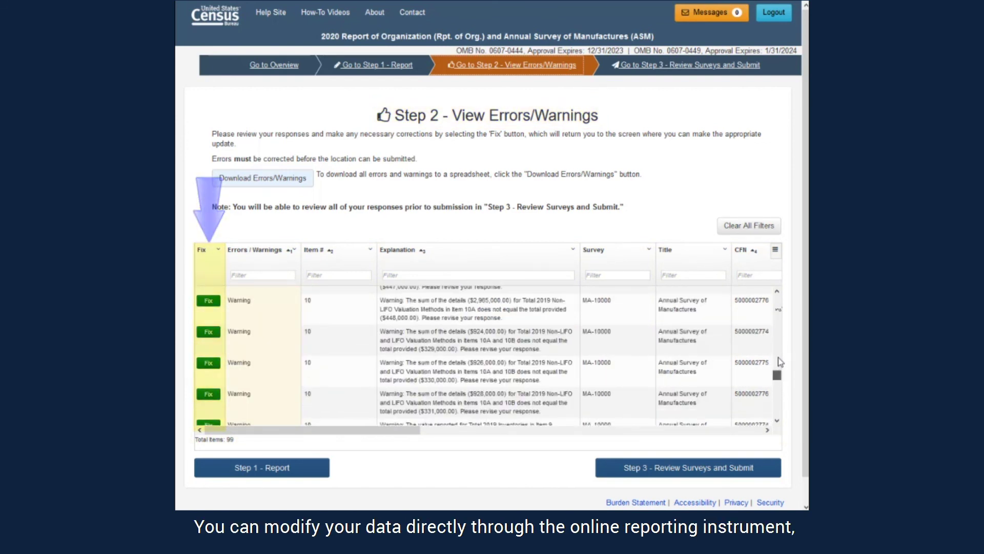
scroll(783, 345, "down", 3)
scroll(787, 332, "up", 3)
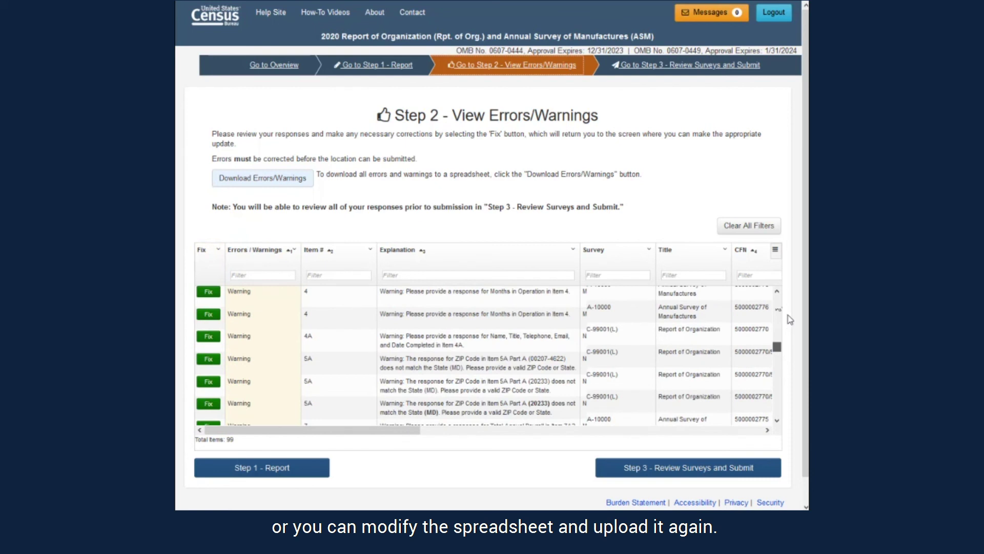
scroll(791, 305, "up", 3)
scroll(791, 299, "up", 5)
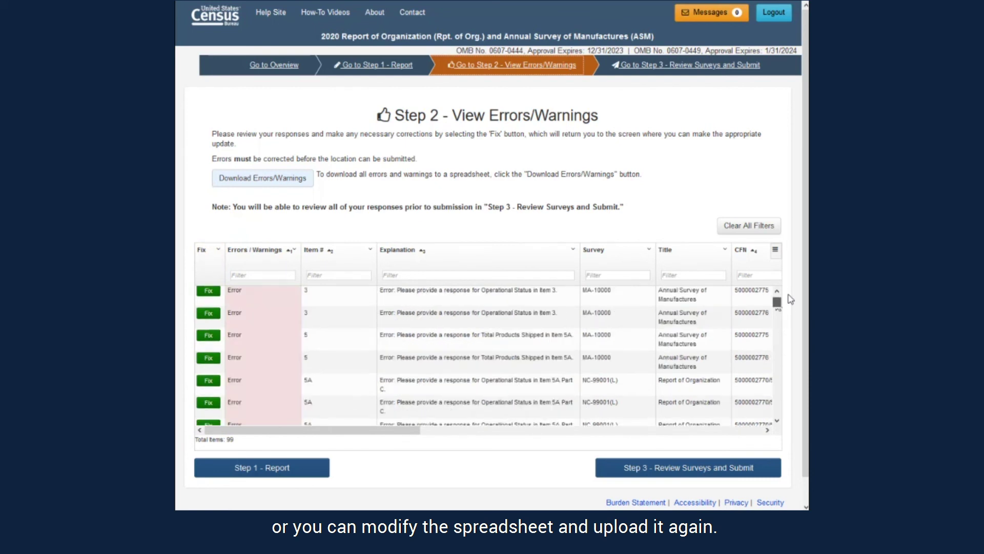